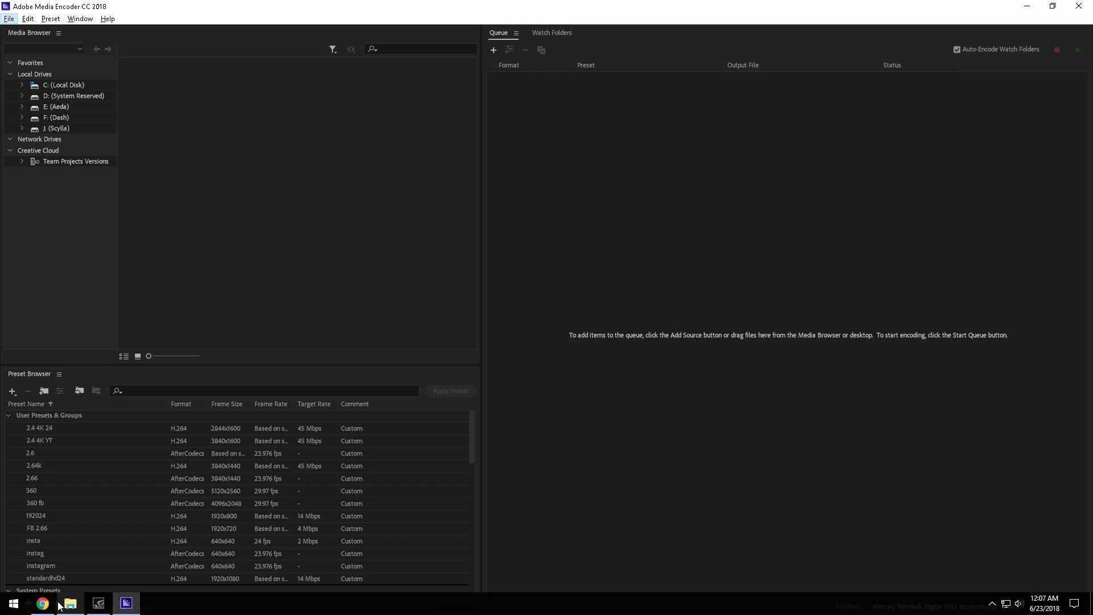
- Bring the aescripts.com AfterCodecs page forward in Chrome and scroll through its pricing and codec features
click(44, 607)
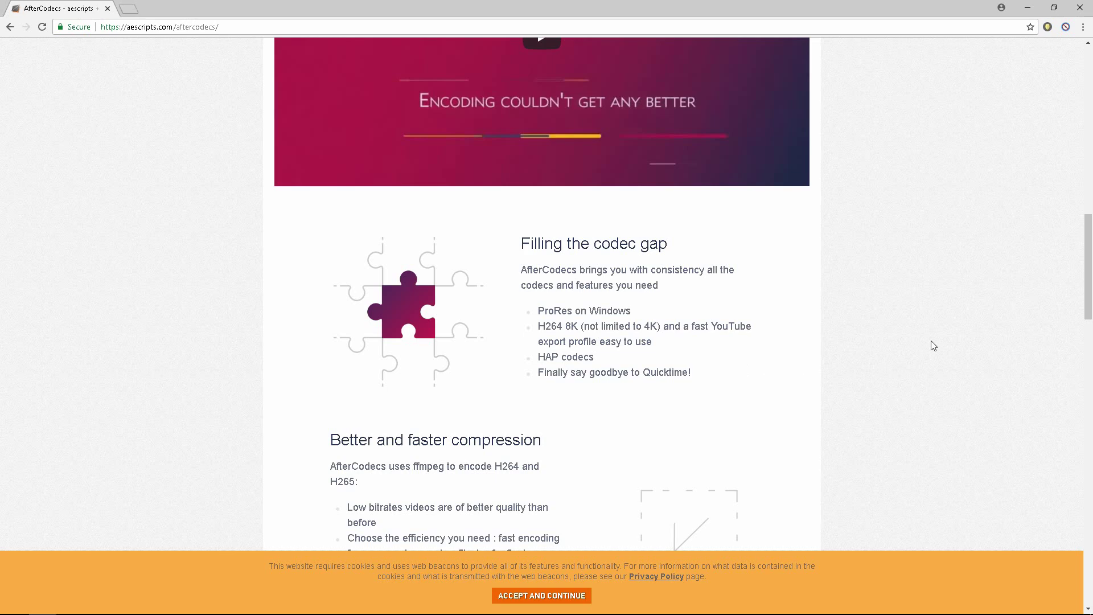
scroll(881, 324, up, 5)
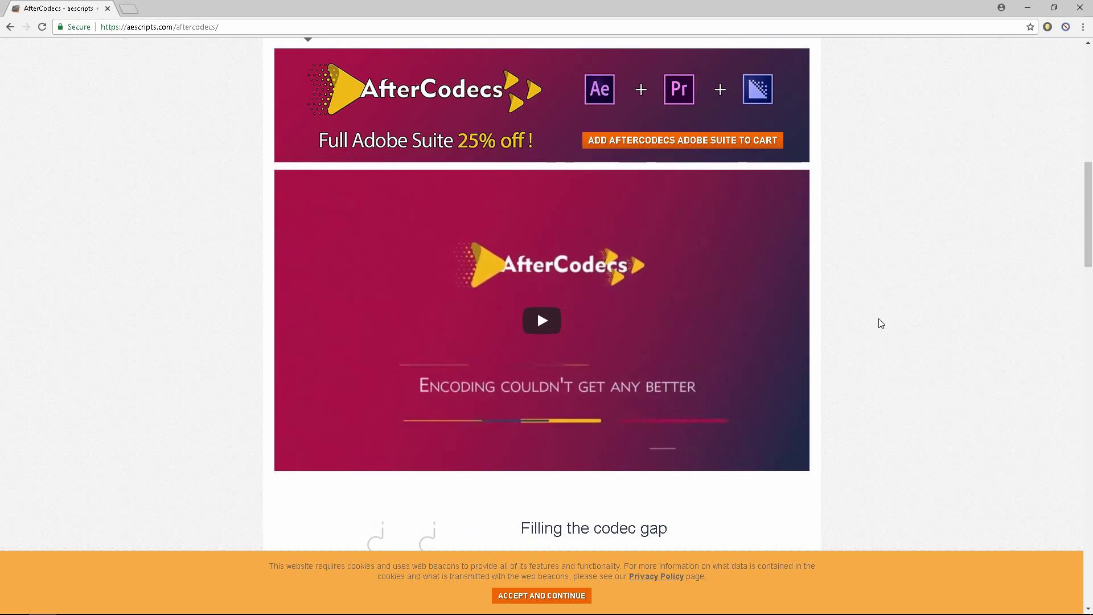
scroll(881, 324, down, 6)
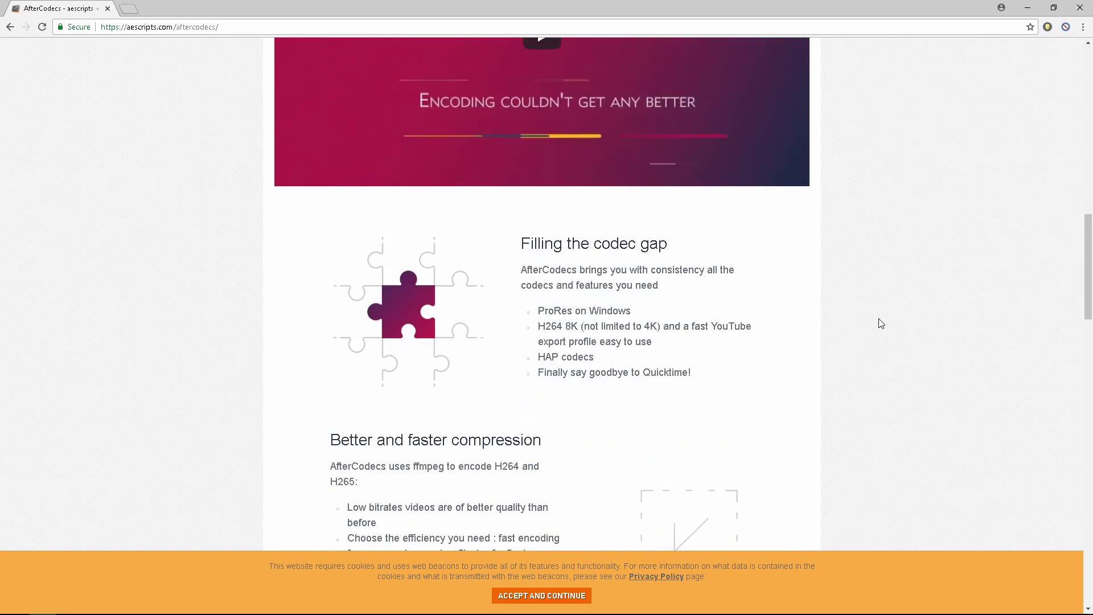
scroll(881, 322, up, 6)
scroll(882, 322, up, 8)
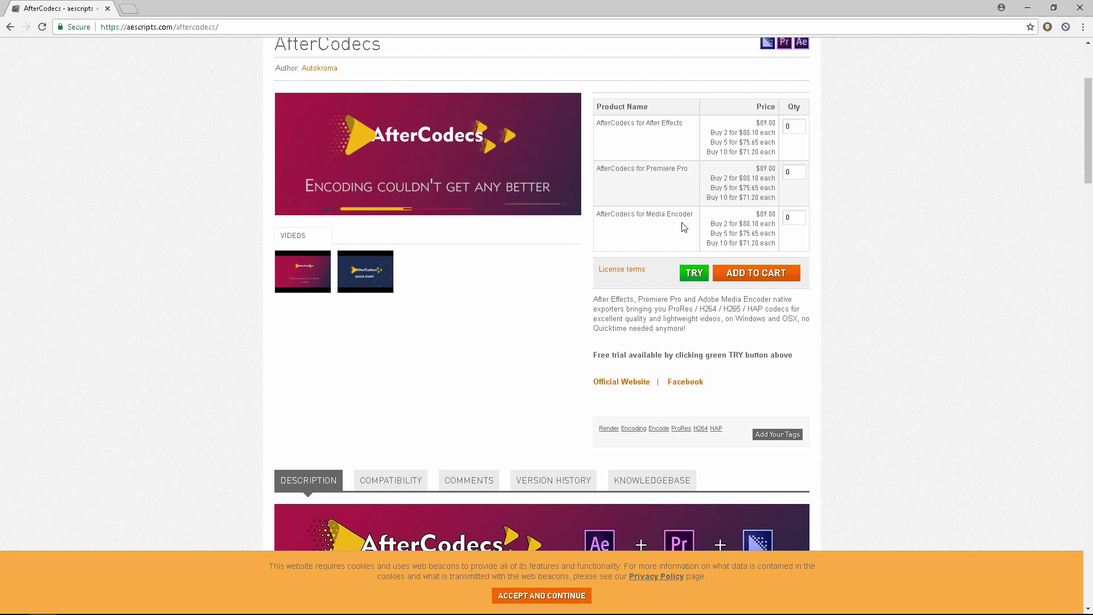
scroll(851, 285, down, 7)
scroll(871, 287, down, 1)
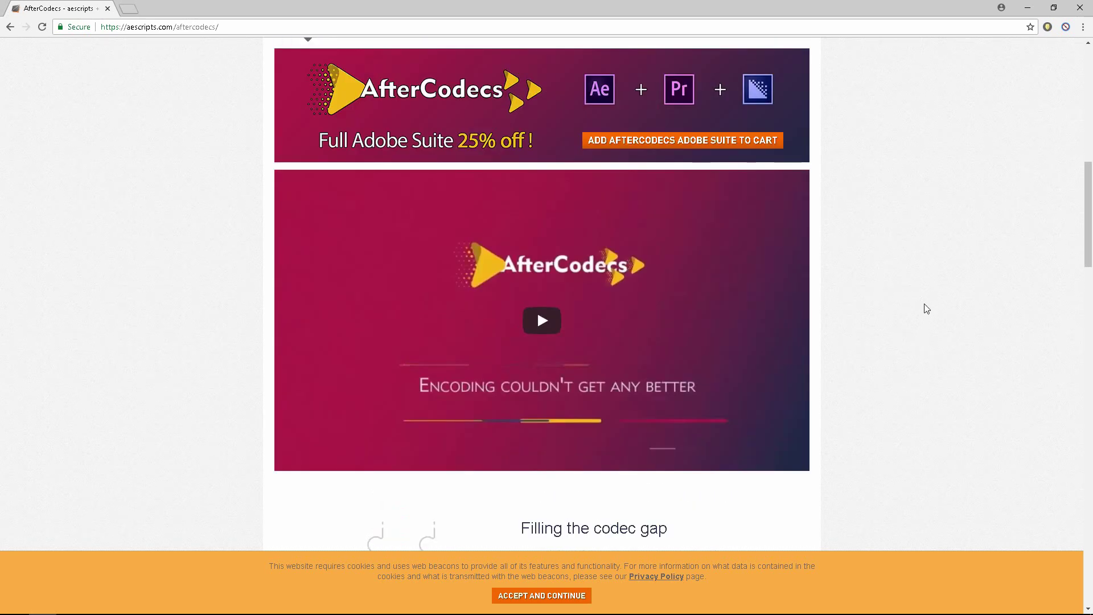
scroll(915, 311, down, 6)
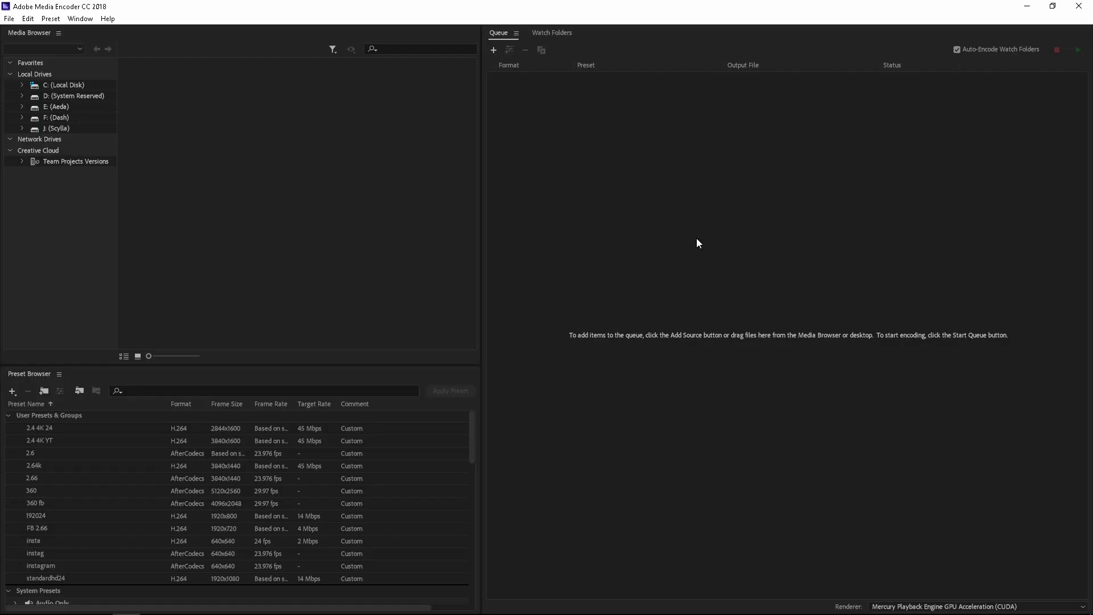
- Add VIDEO_0008 from Pictures > GoPro Fusion > Rendered to the encoding queue
click(494, 51)
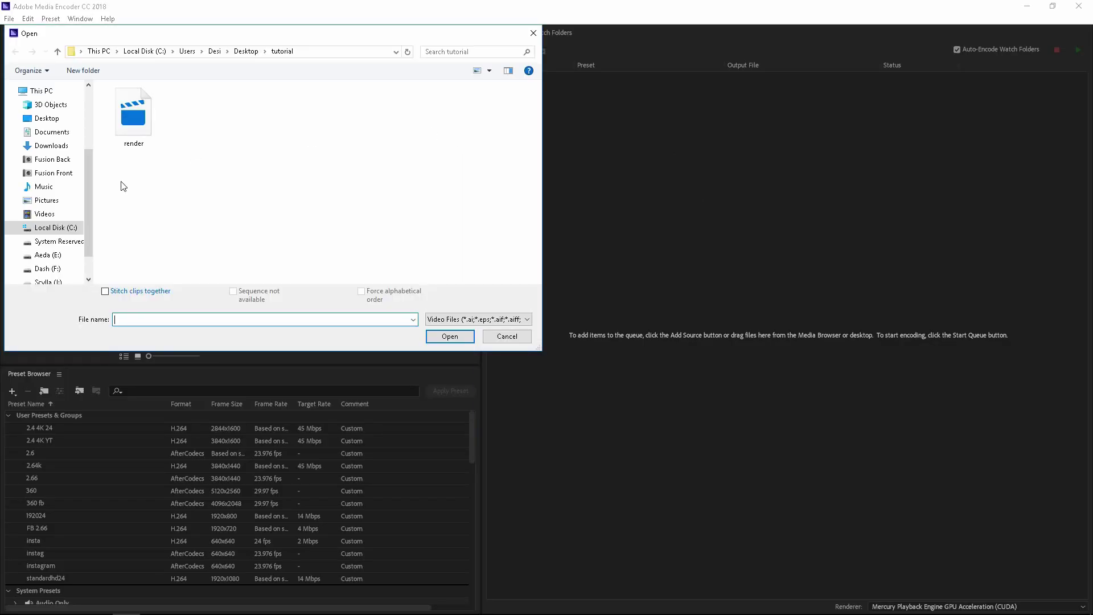
click(46, 200)
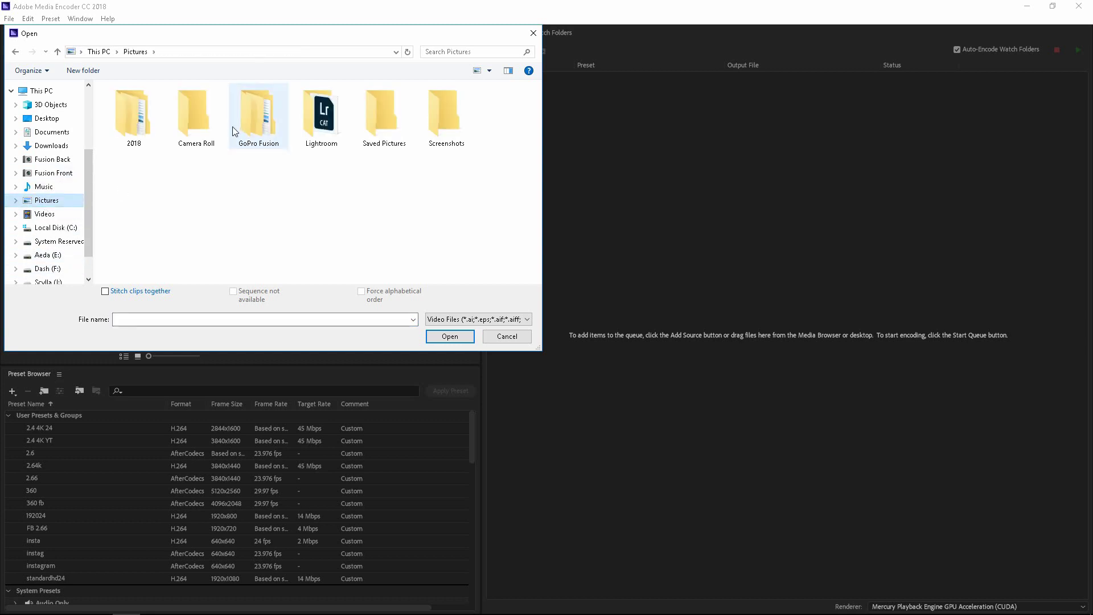
double_click(258, 125)
double_click(133, 116)
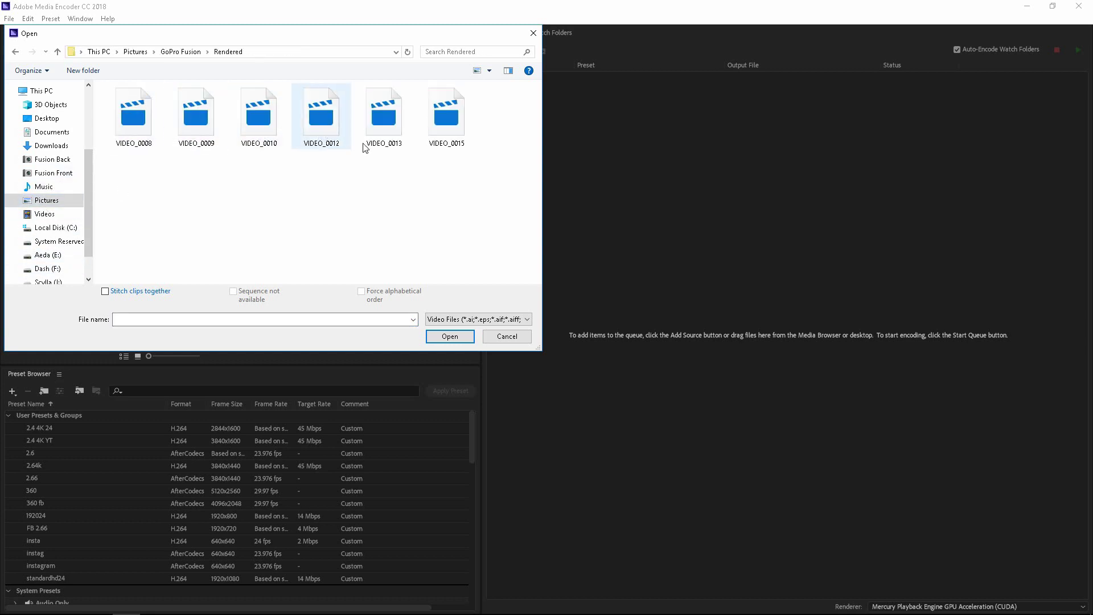
double_click(135, 117)
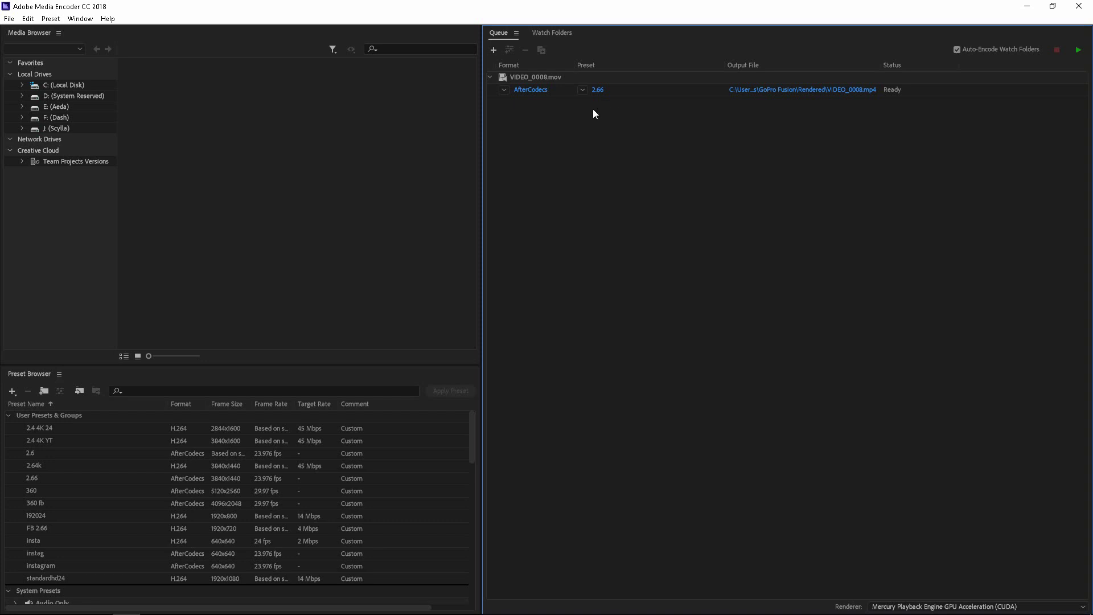
- Open Export Settings for VIDEO_0008 through its 2.66 preset, keeping AfterCodecs as the format
click(601, 94)
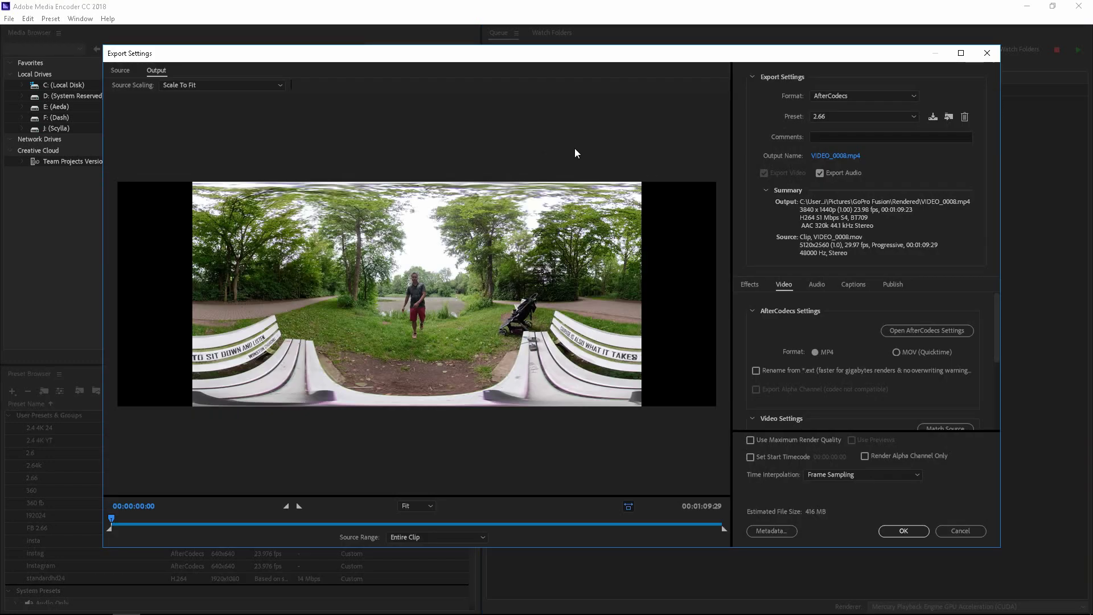
click(841, 93)
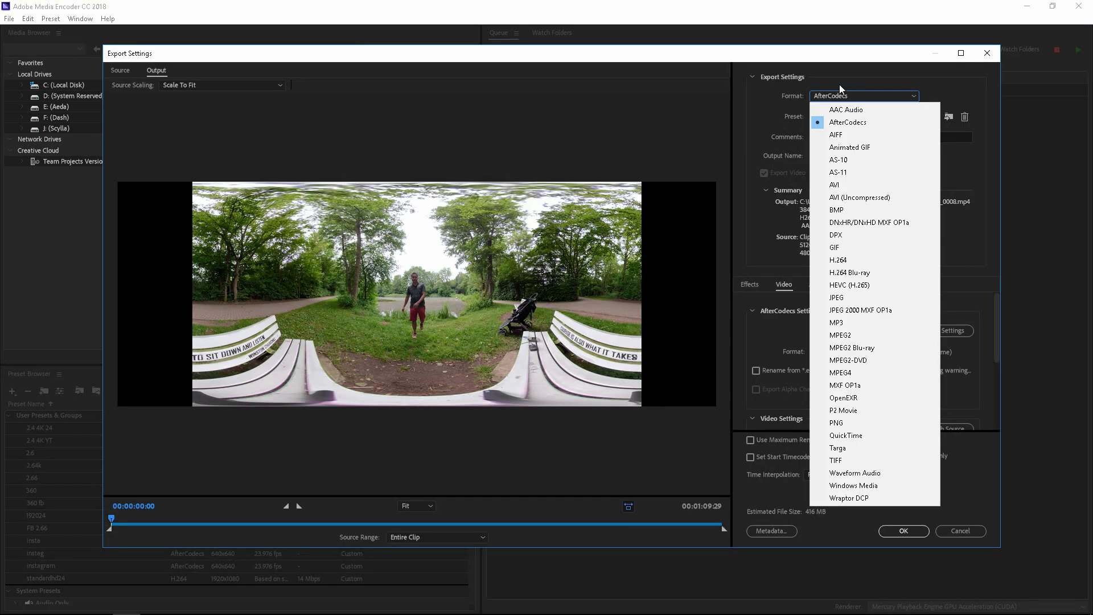
click(851, 123)
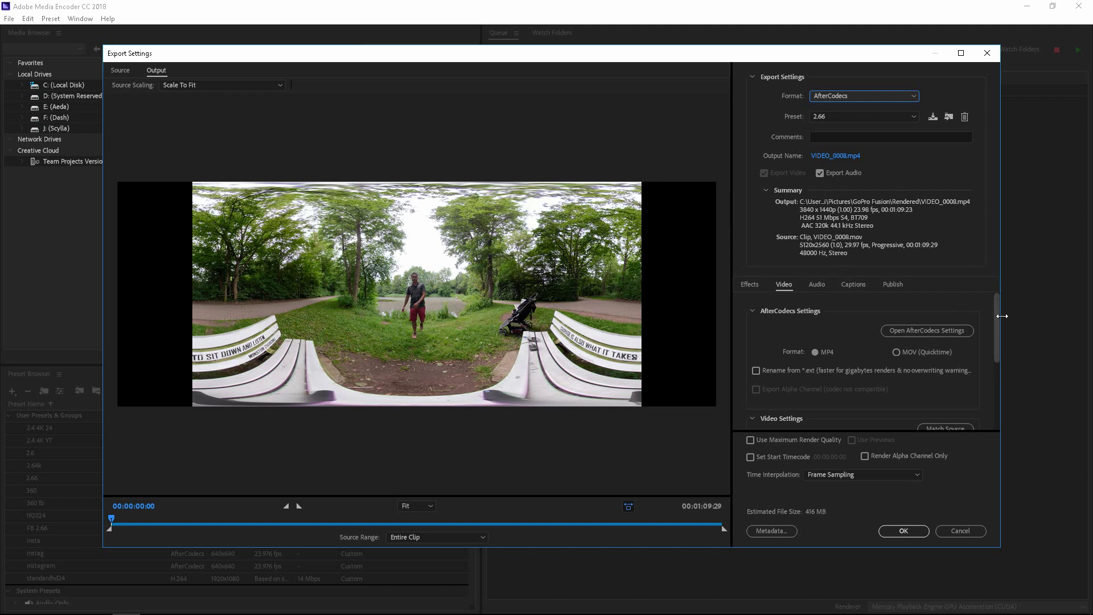
- Use Match Source in Video Settings so the output becomes 5120x2560 at 29.97 fps
drag(996, 323, 996, 334)
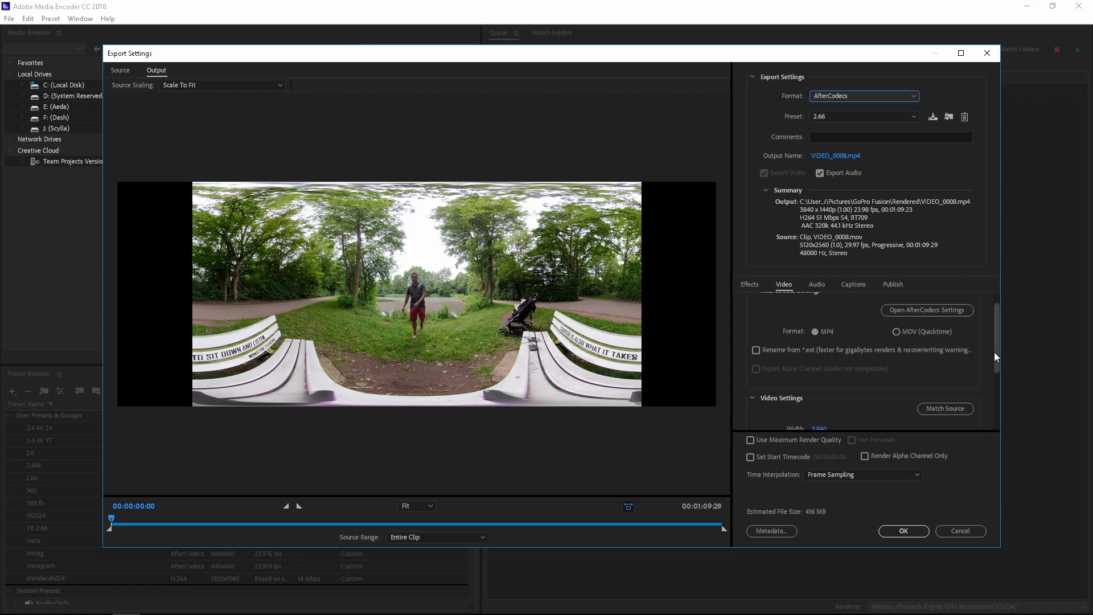
drag(994, 351, 995, 375)
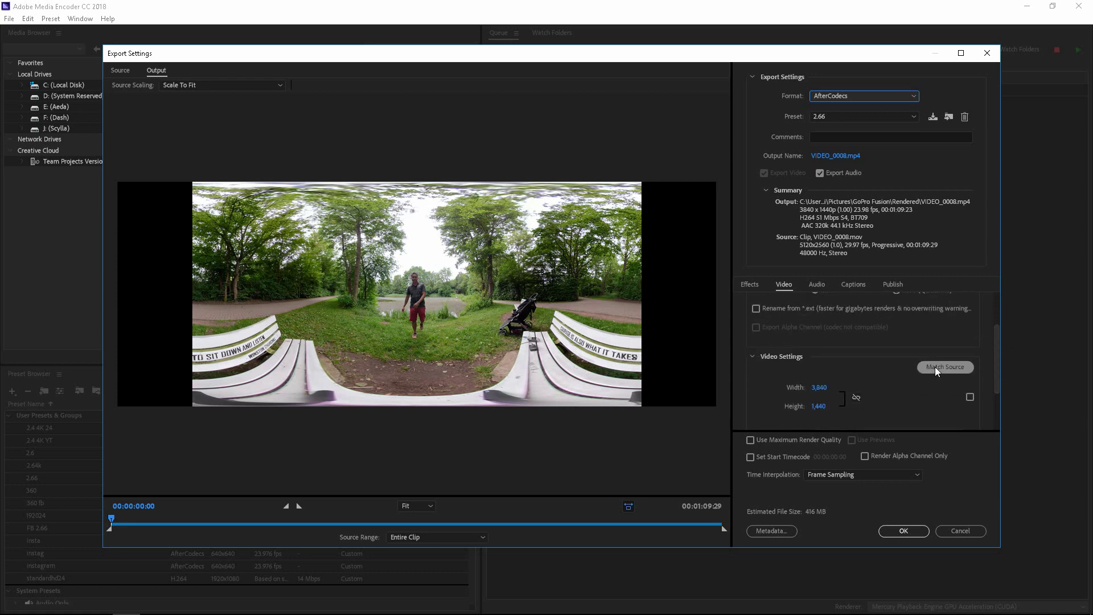
click(935, 366)
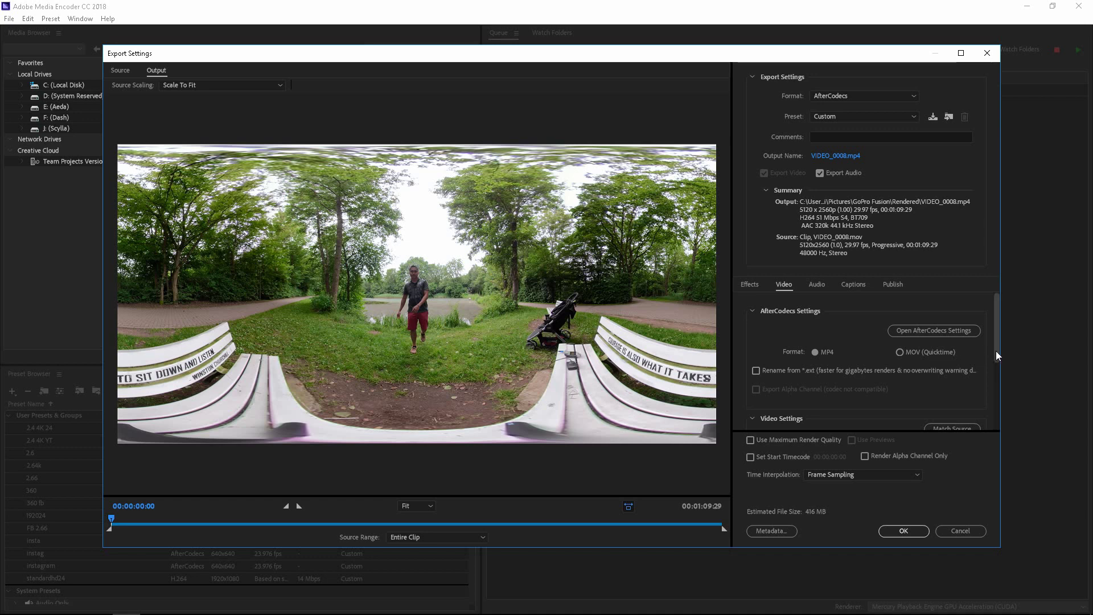
drag(996, 350, 992, 388)
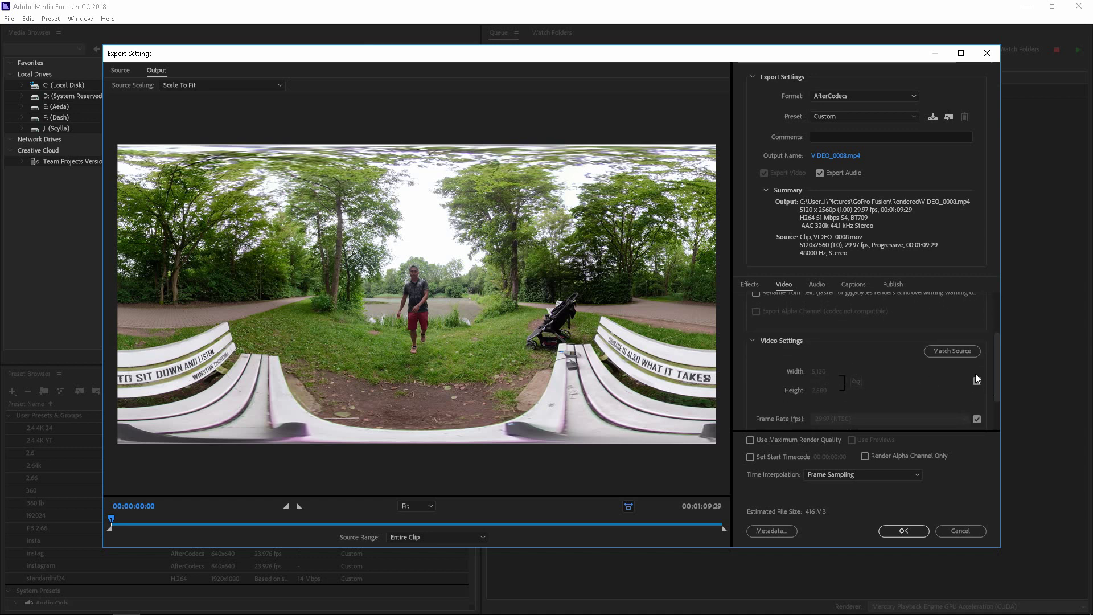
drag(997, 375, 967, 336)
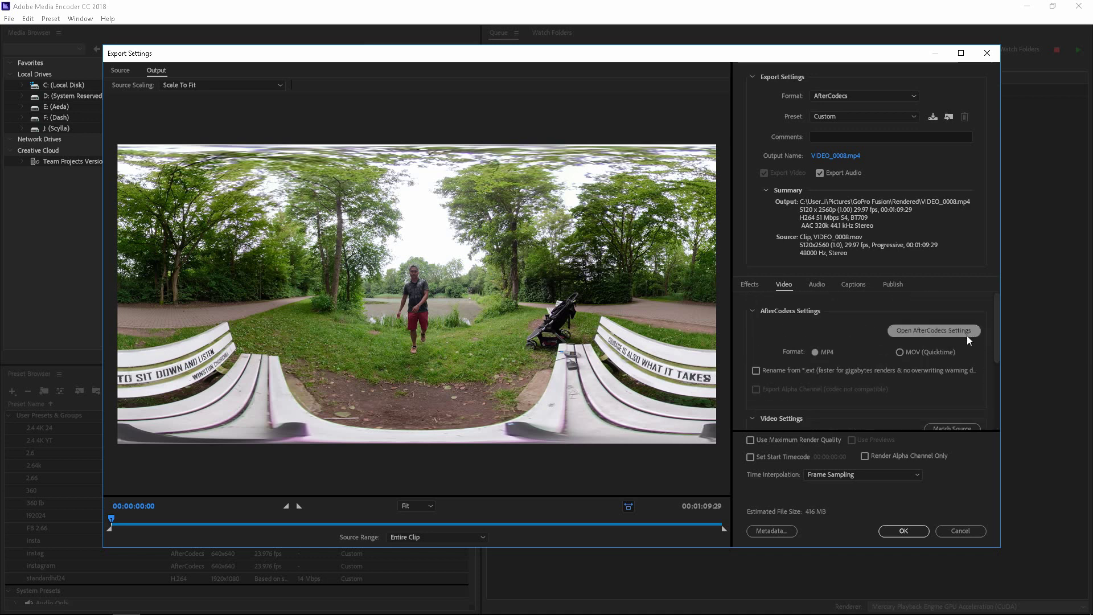
- Open the AfterCodecs settings window and keep H.264 (x264) as the codec
click(918, 331)
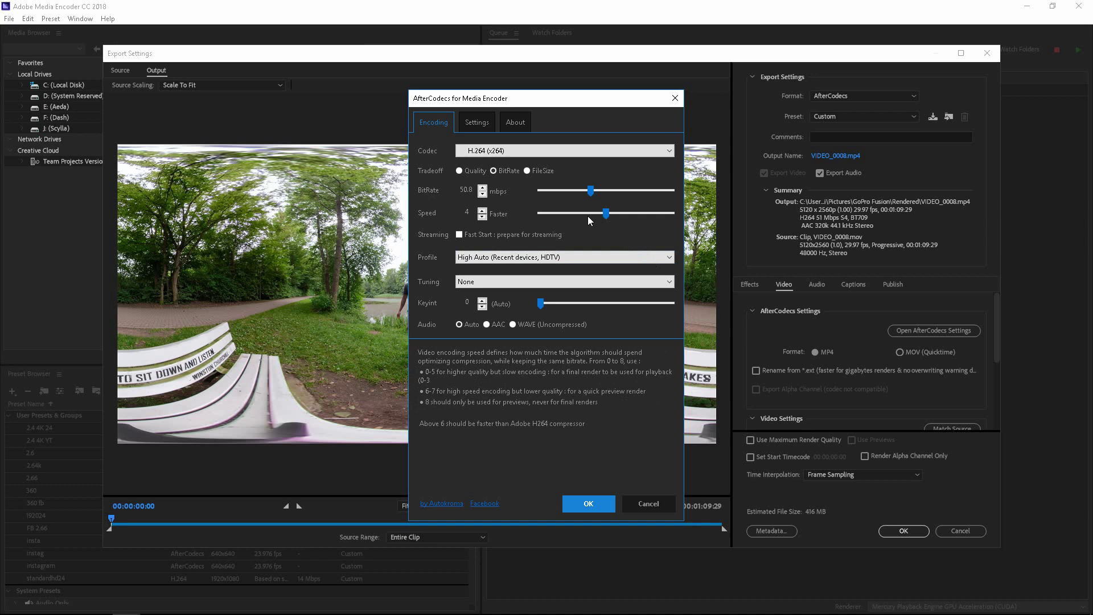
mouse_move(507, 172)
click(490, 152)
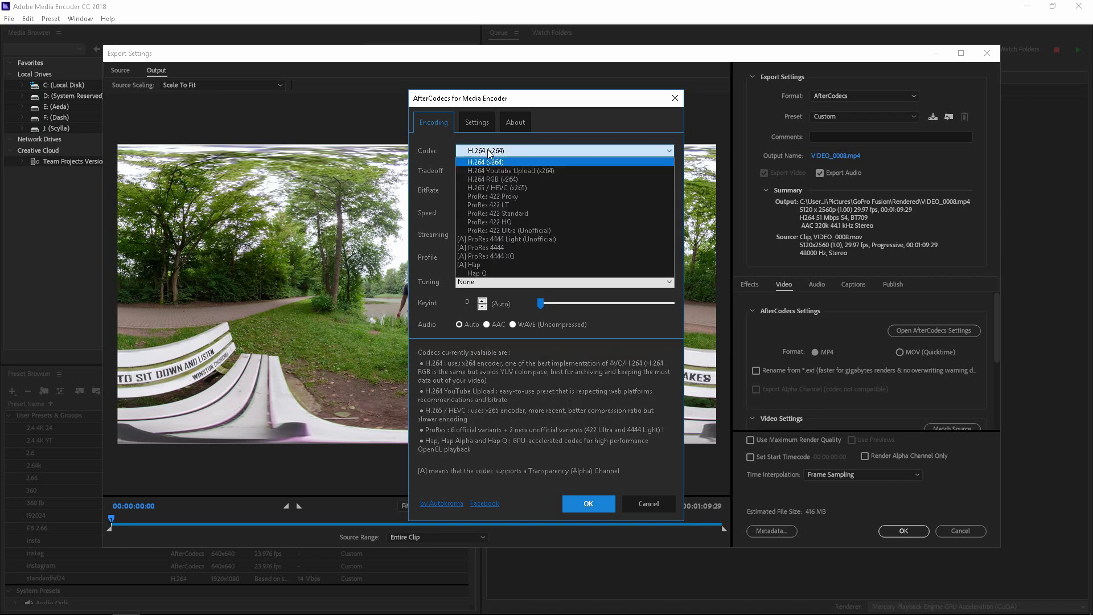
click(499, 154)
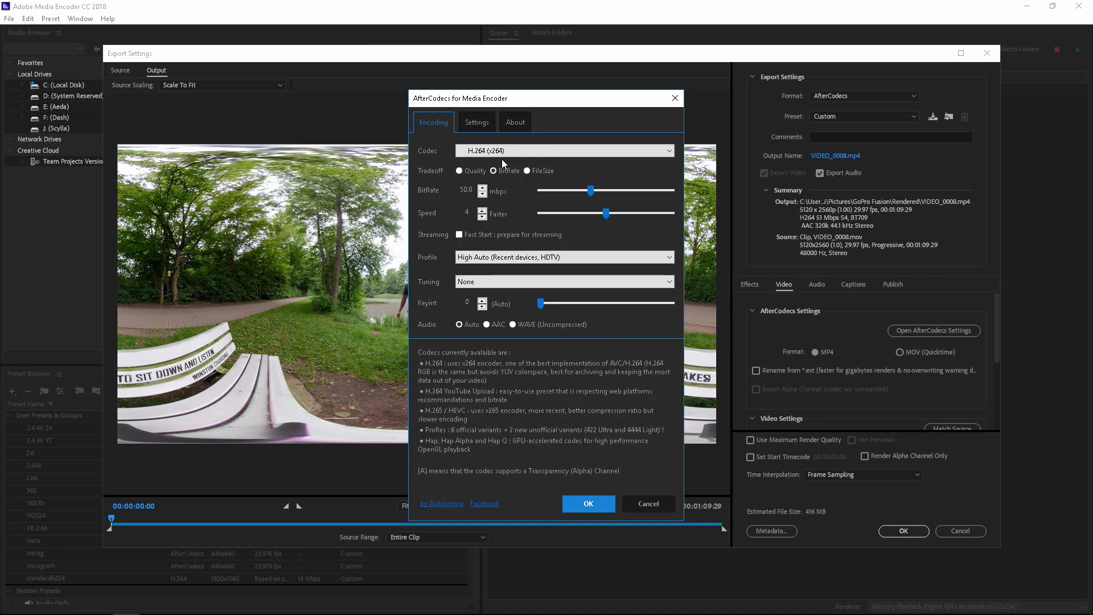
mouse_move(471, 180)
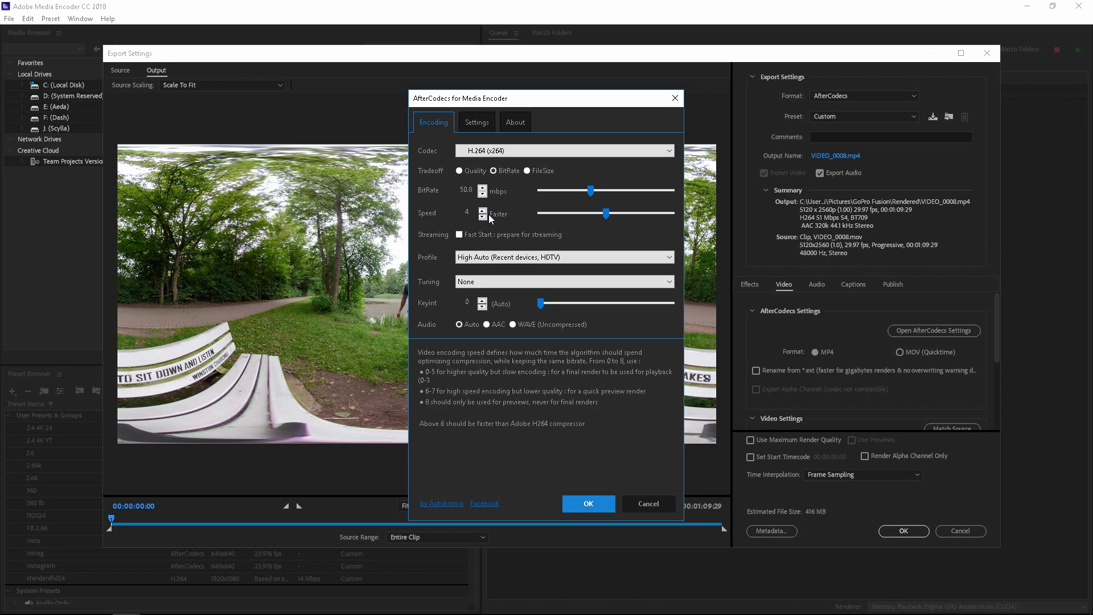
- Lower the H.264 encoding speed to 2, then nudge it one step faster
click(484, 209)
click(482, 219)
click(483, 218)
click(483, 219)
drag(573, 214, 608, 216)
- Keep the High Auto H.264 profile and apply the AfterCodecs settings
click(534, 260)
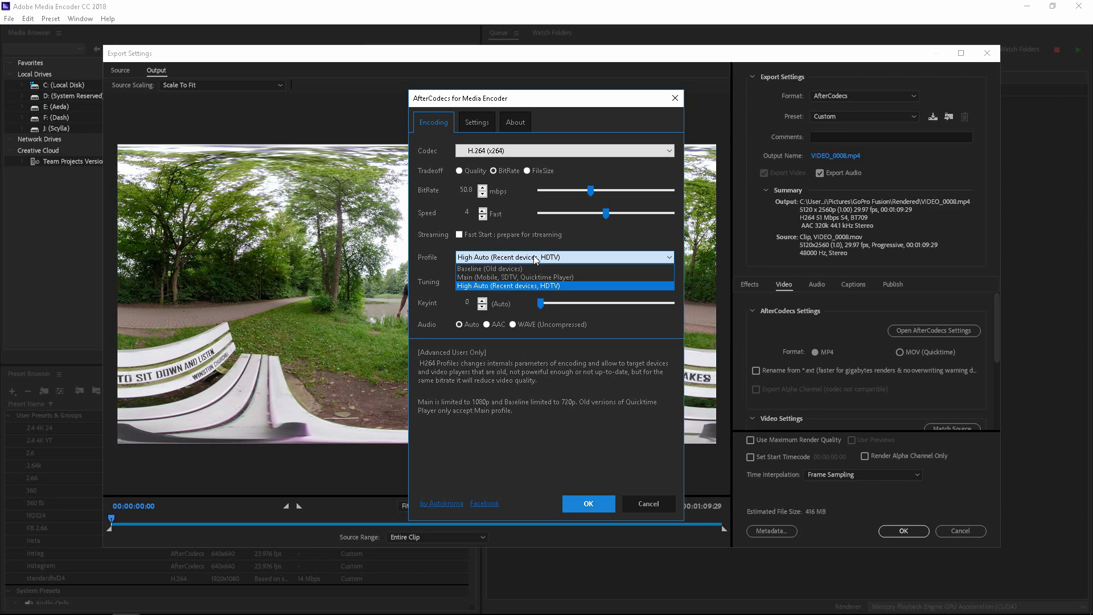
click(534, 256)
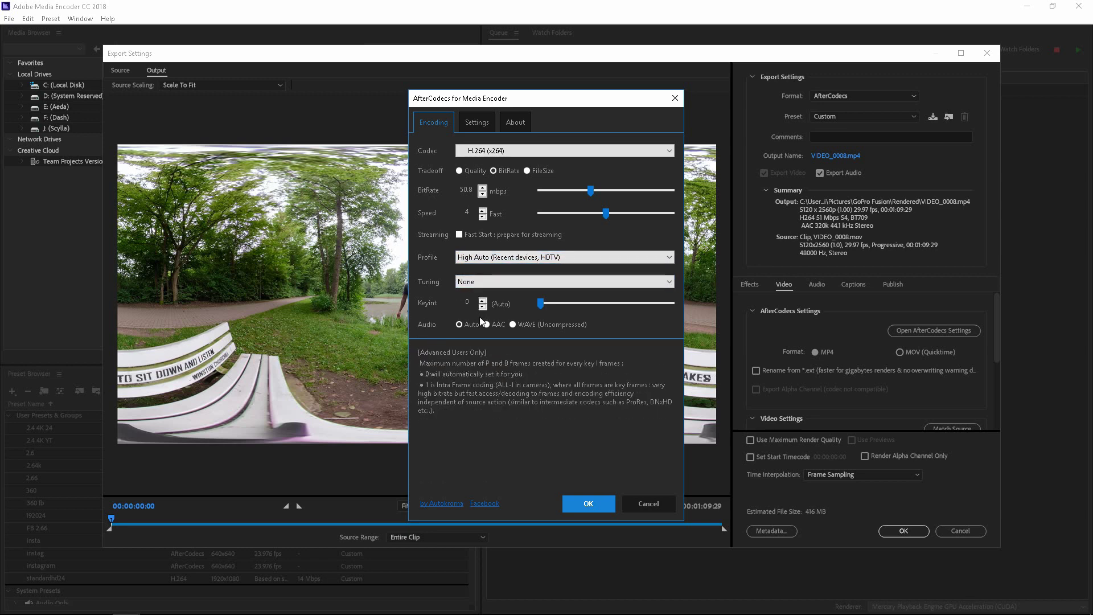
click(586, 503)
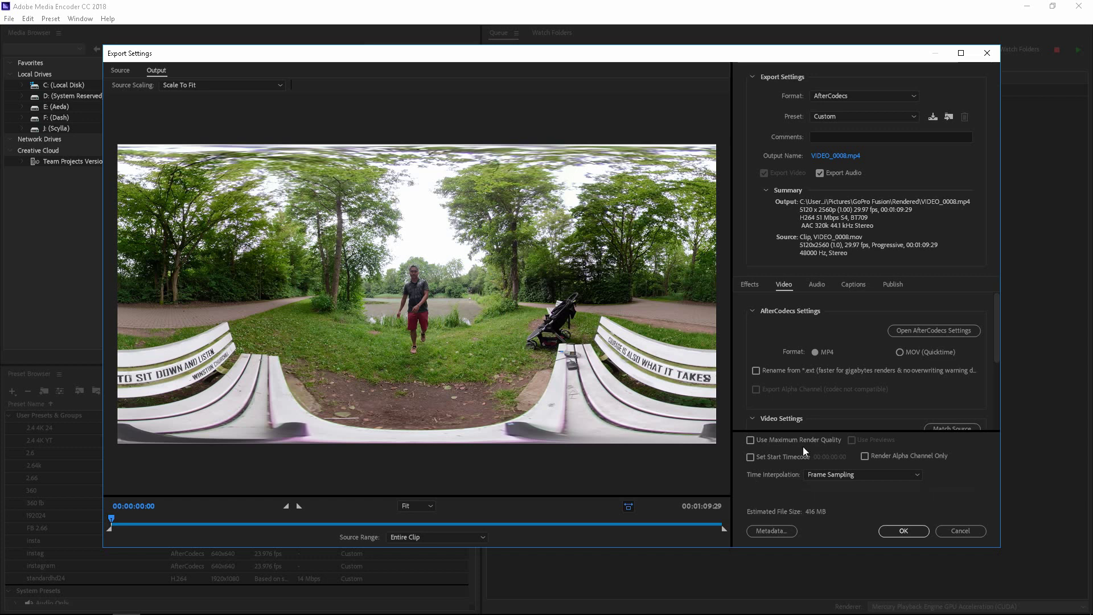
- Enable Use Maximum Render Quality, confirm Export Settings, and start encoding the queue
click(750, 441)
click(889, 531)
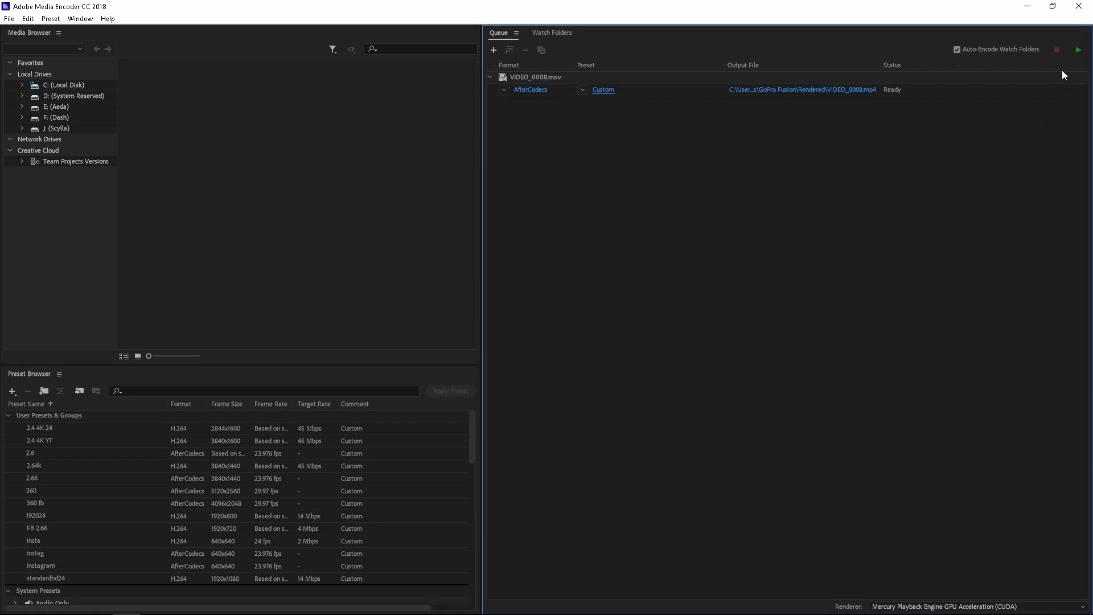
click(1074, 51)
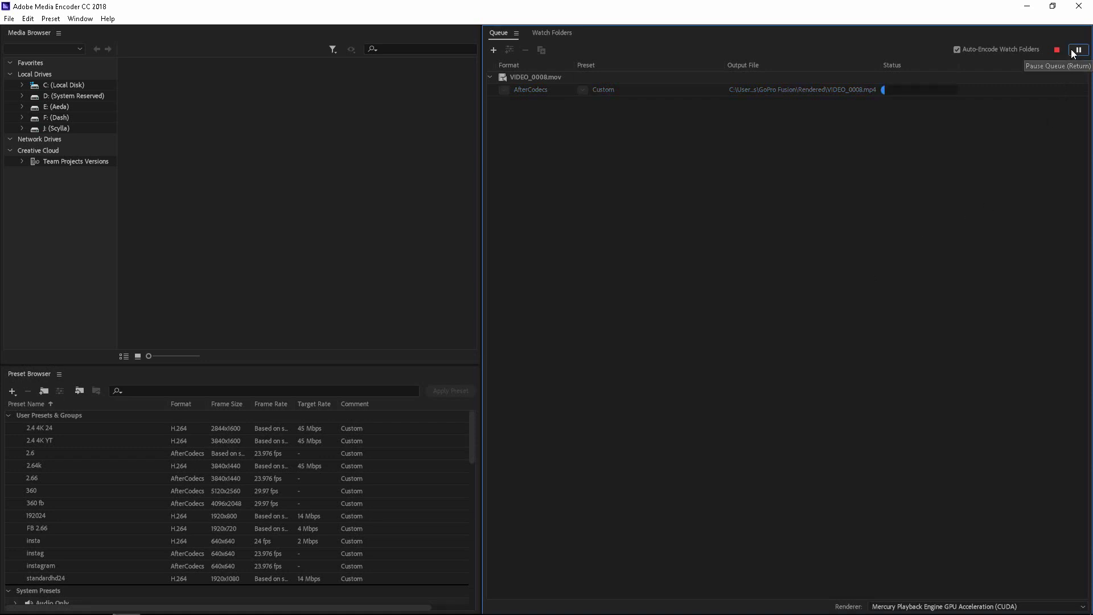